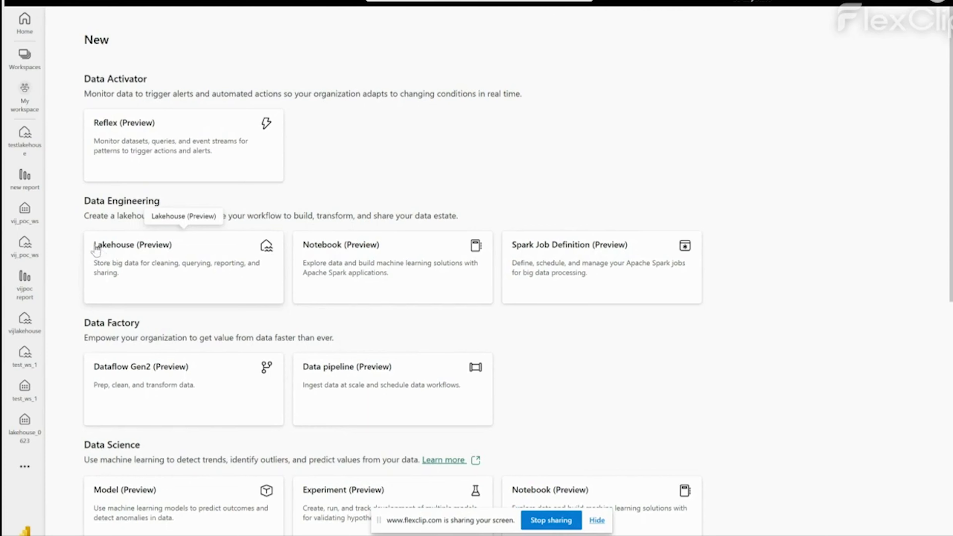
left_click_drag(93, 246, 174, 245)
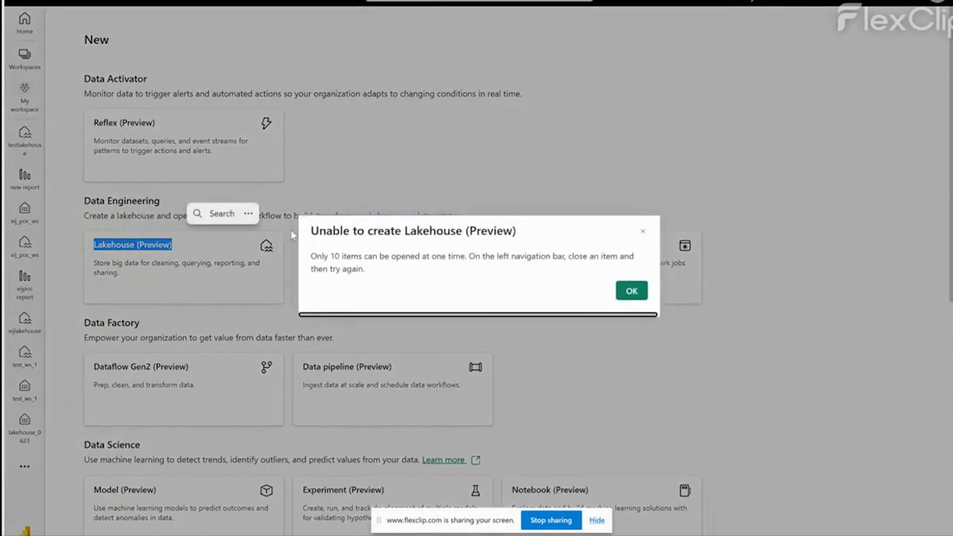
left_click(642, 231)
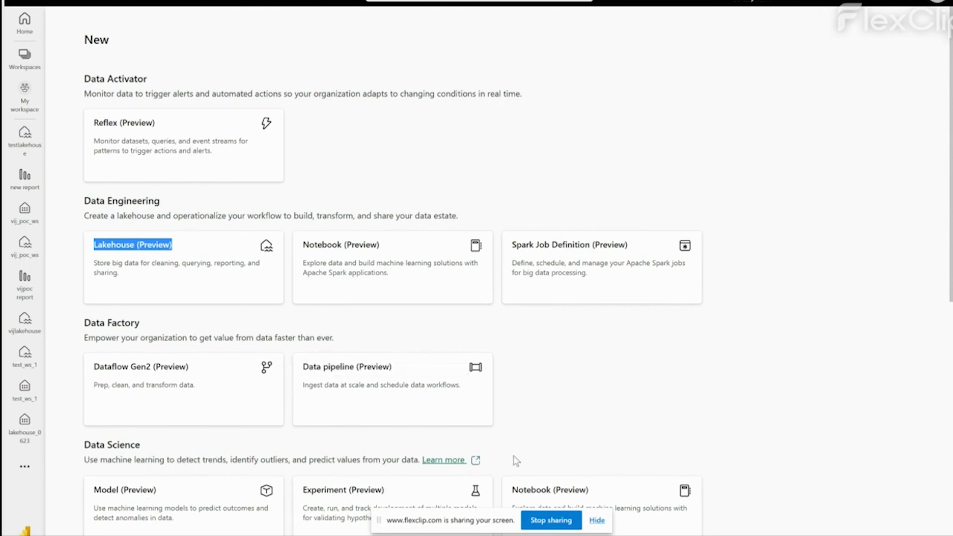
left_click_drag(512, 263, 949, 273)
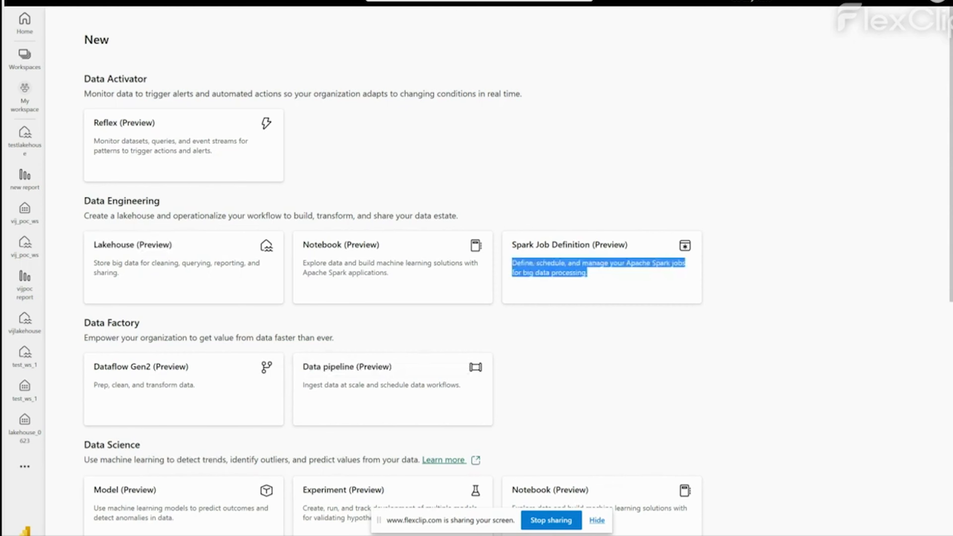
scroll(476, 263, "down", 5)
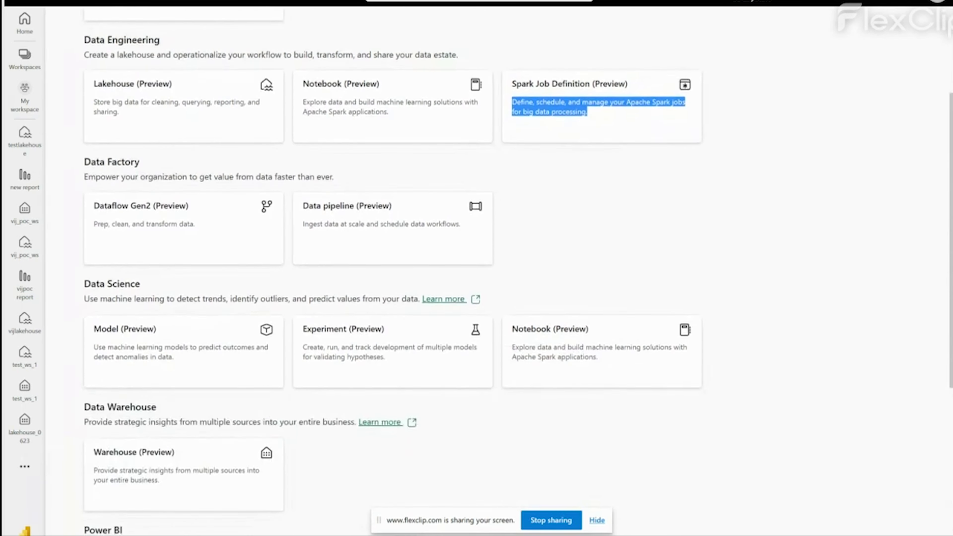
scroll(477, 263, "down", 3)
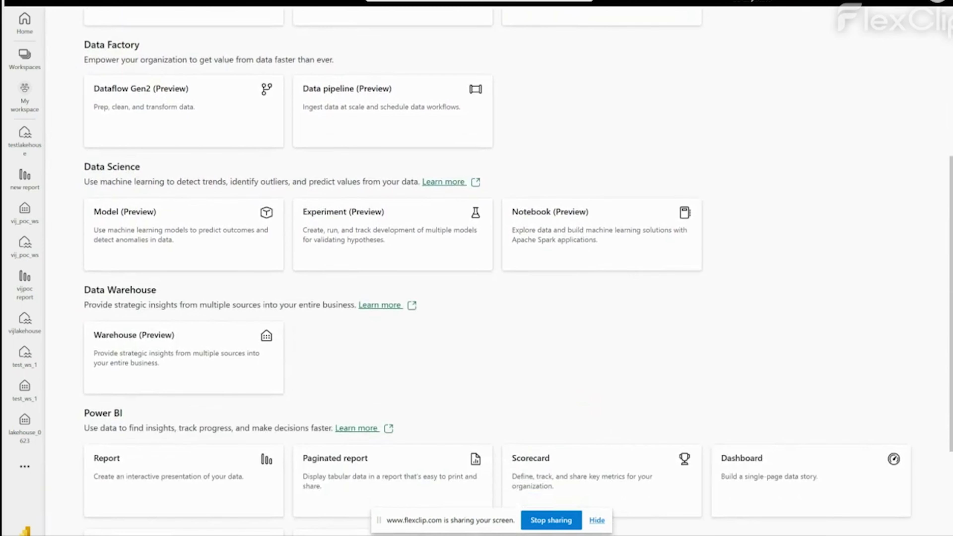
scroll(476, 262, "down", 3)
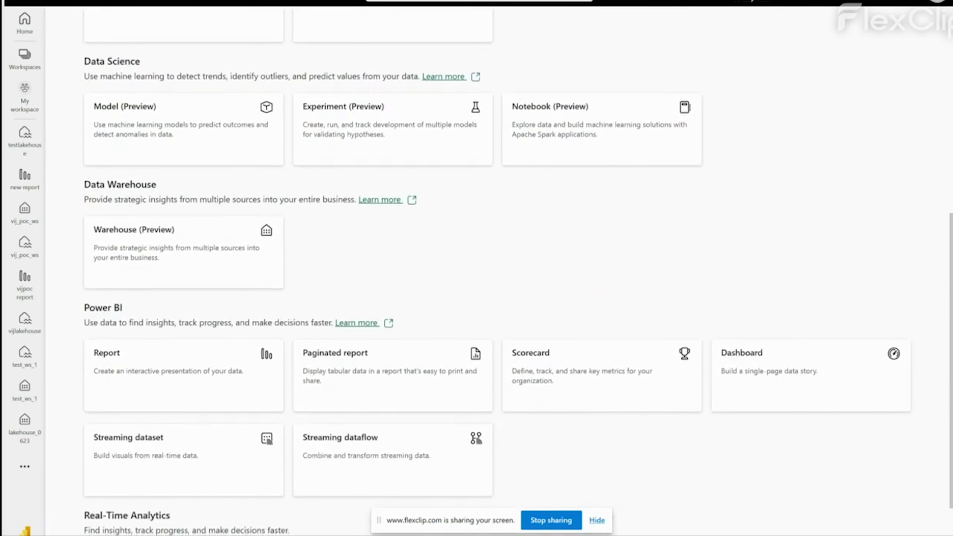
scroll(476, 263, "down", 3)
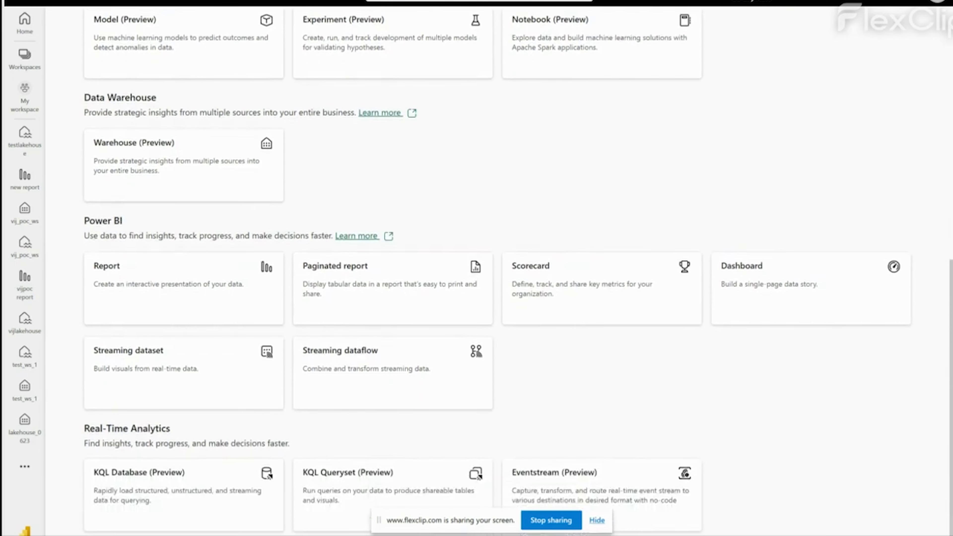
scroll(448, 247, "up", 15)
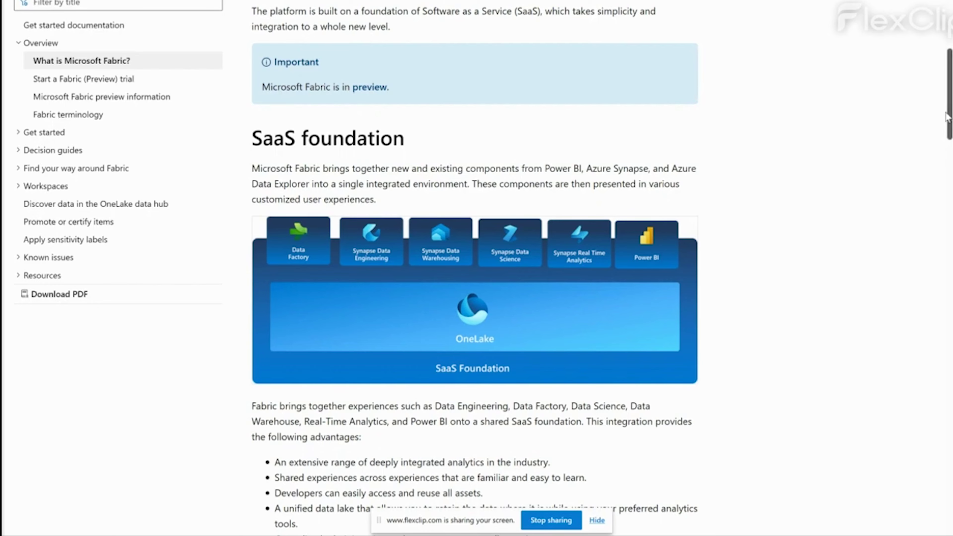
left_click_drag(947, 122, 932, 506)
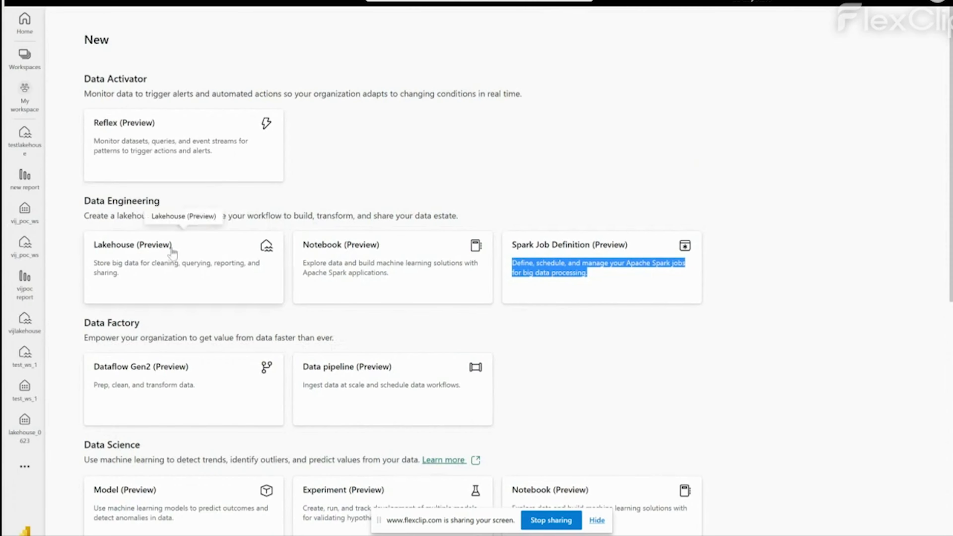
Step: Close test_ws_1 and both vij_poc_ws items to get under the ten-item limit, then start a new lakehouse
left_click(173, 254)
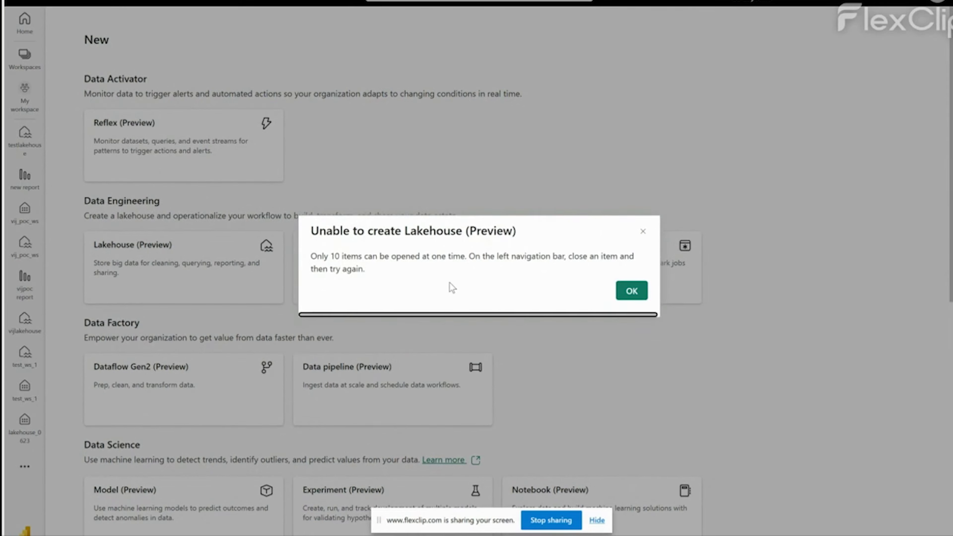
left_click(631, 291)
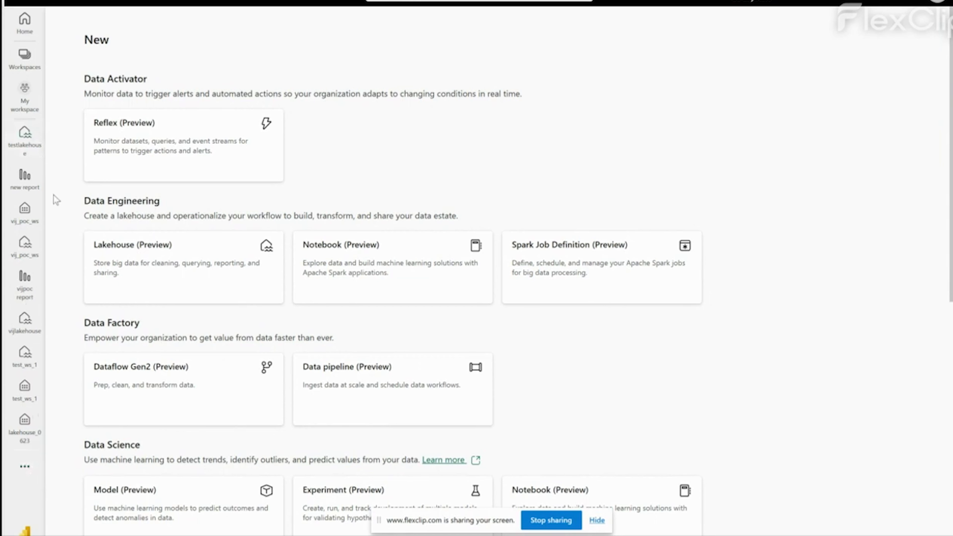
left_click(40, 382)
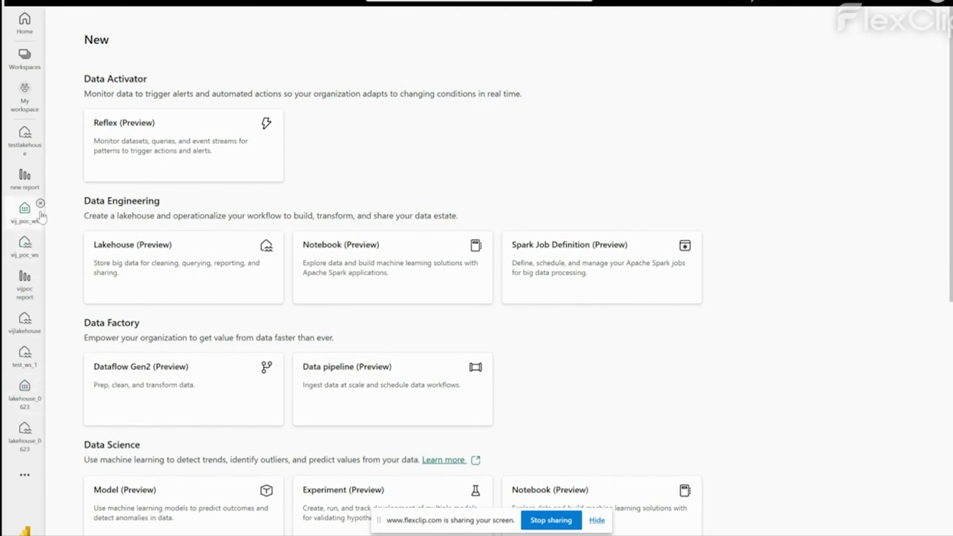
left_click(40, 203)
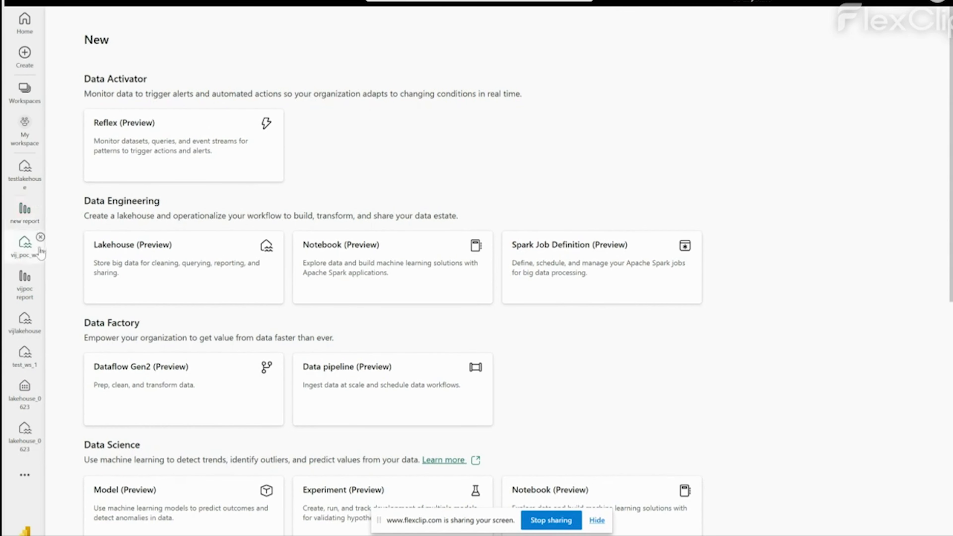
left_click(40, 238)
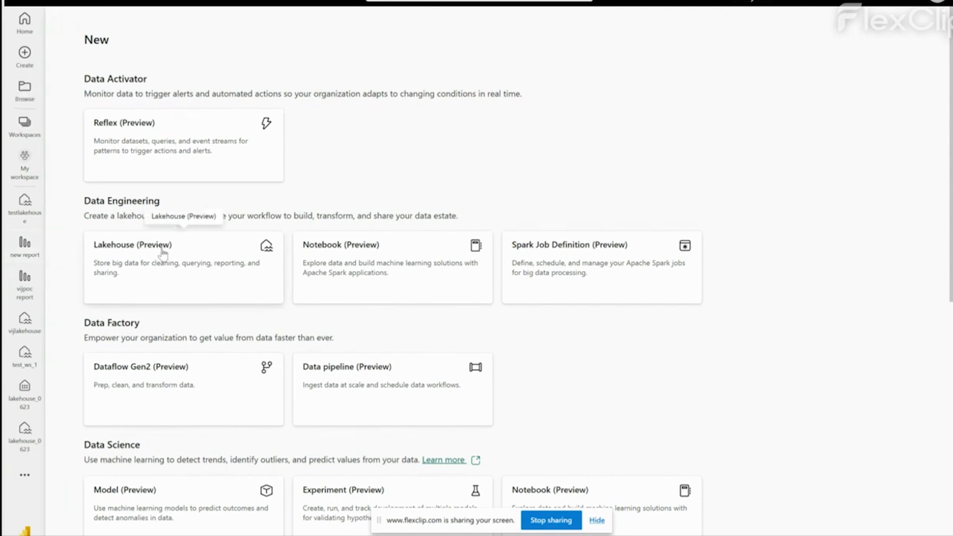
left_click(161, 252)
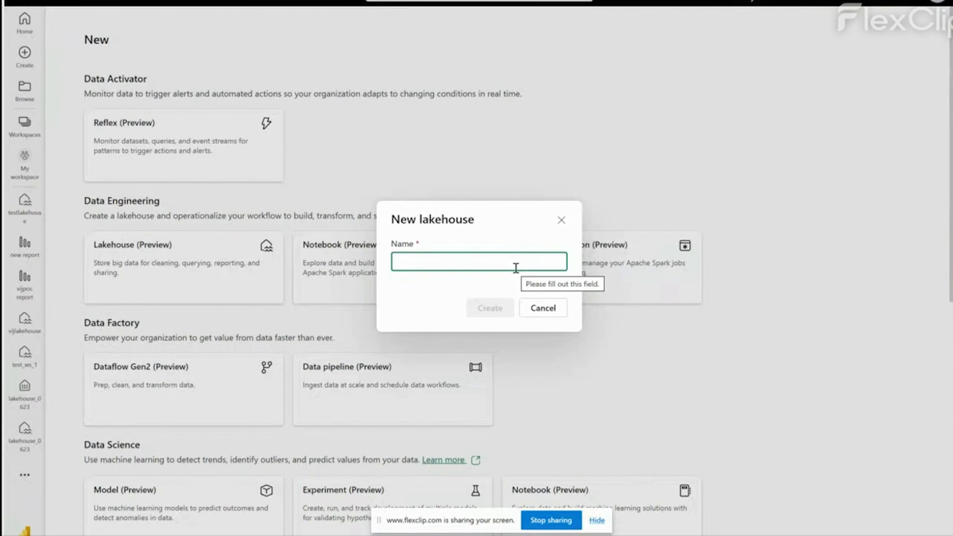
Step: Name the new lakehouse 'demo_lakehouse' and create it
type("demo")
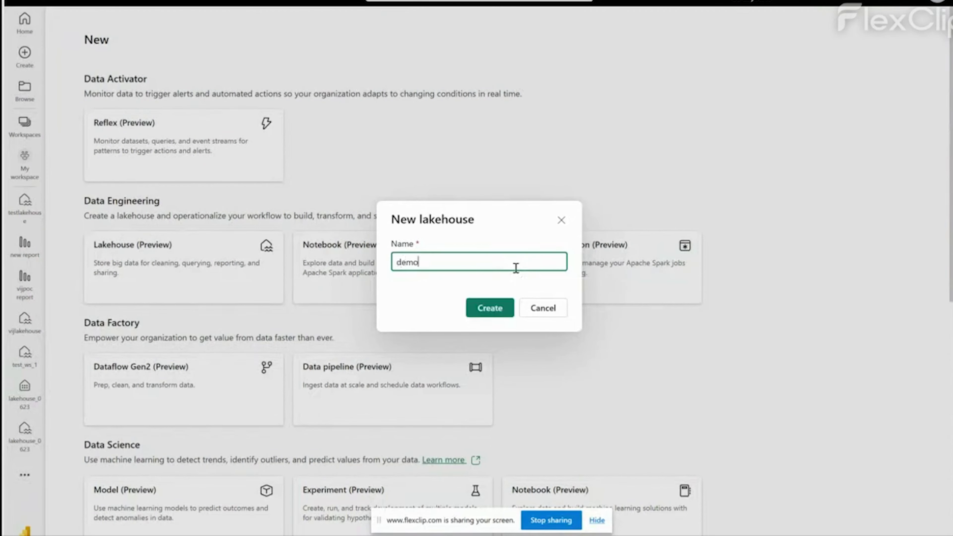
type("_lakehouse")
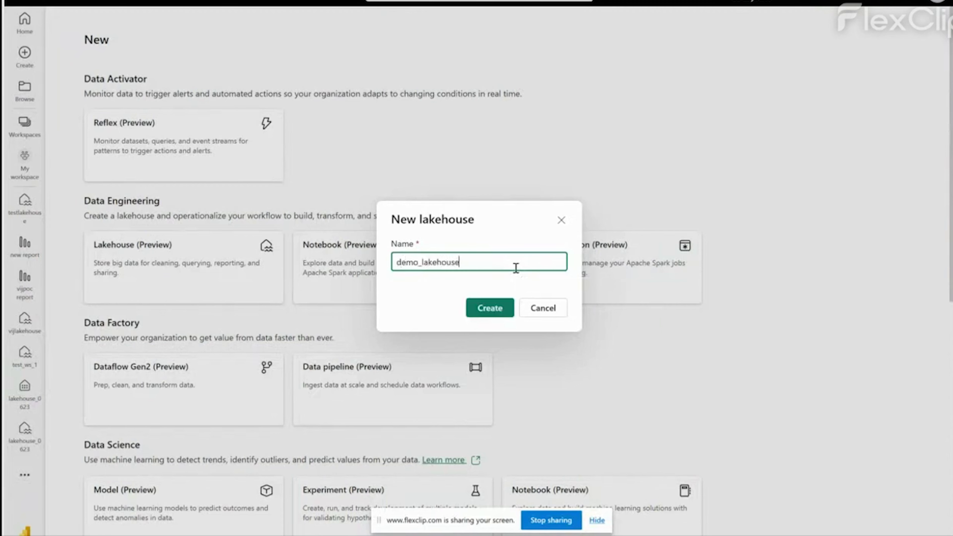
left_click(496, 308)
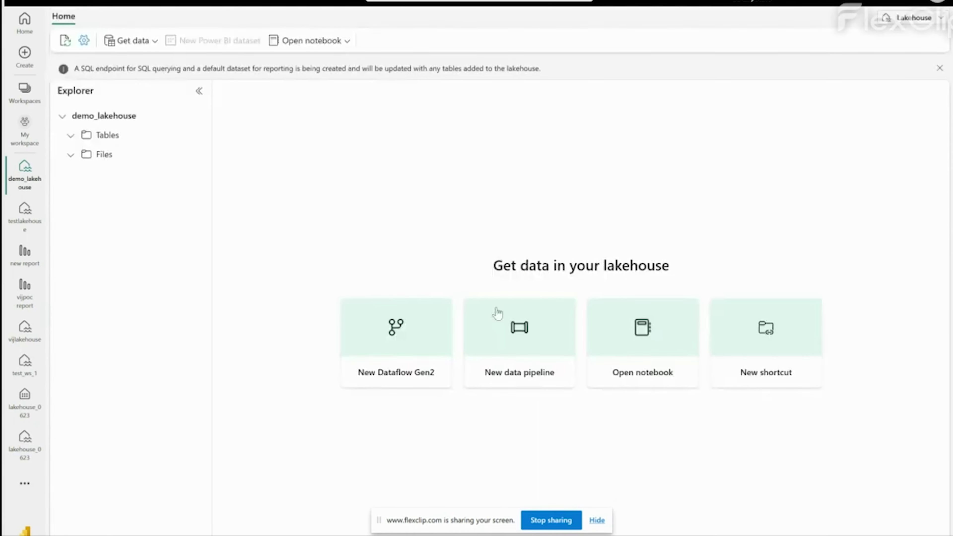
Step: Expand and collapse the new lakehouse's Tables and Files folders in the Explorer
left_click(70, 155)
left_click(71, 136)
left_click(71, 155)
left_click(71, 136)
left_click(71, 154)
Step: Check the Files folder's Upload options, then switch to the test_06_23_2023 workspace list
left_click(195, 155)
mouse_move(278, 227)
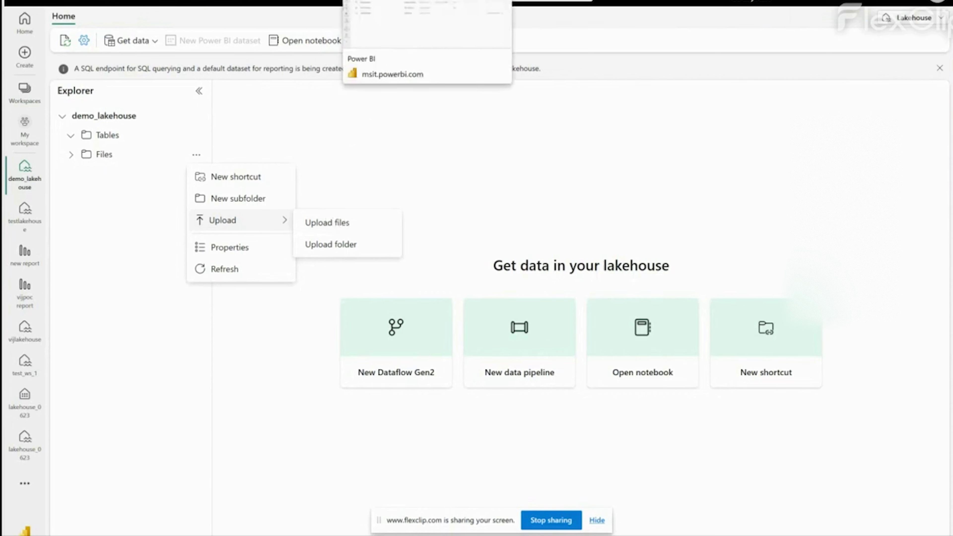
left_click(375, 2)
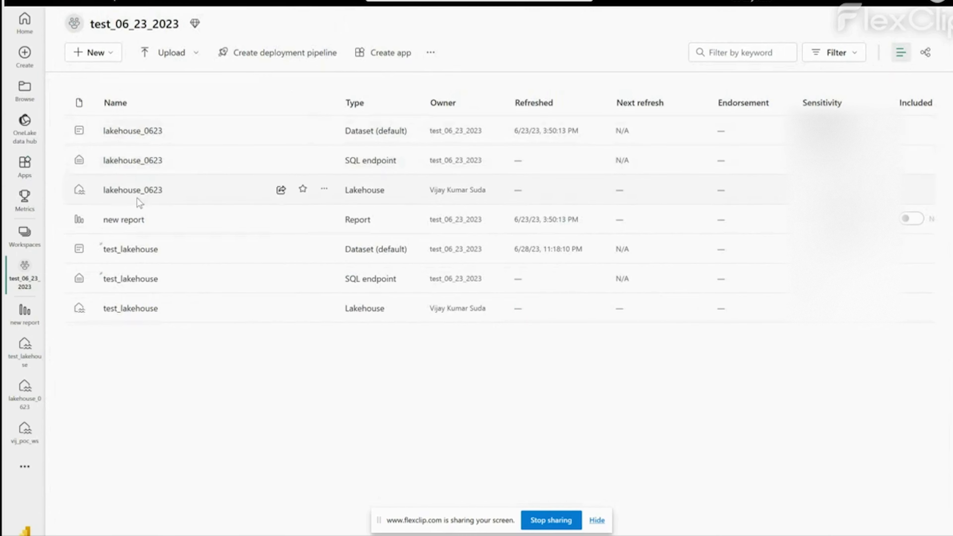
Step: Open lakehouse_0623, view 1.parquet's Load to Tables option, and preview the testcuttable2 table's rows
left_click(133, 192)
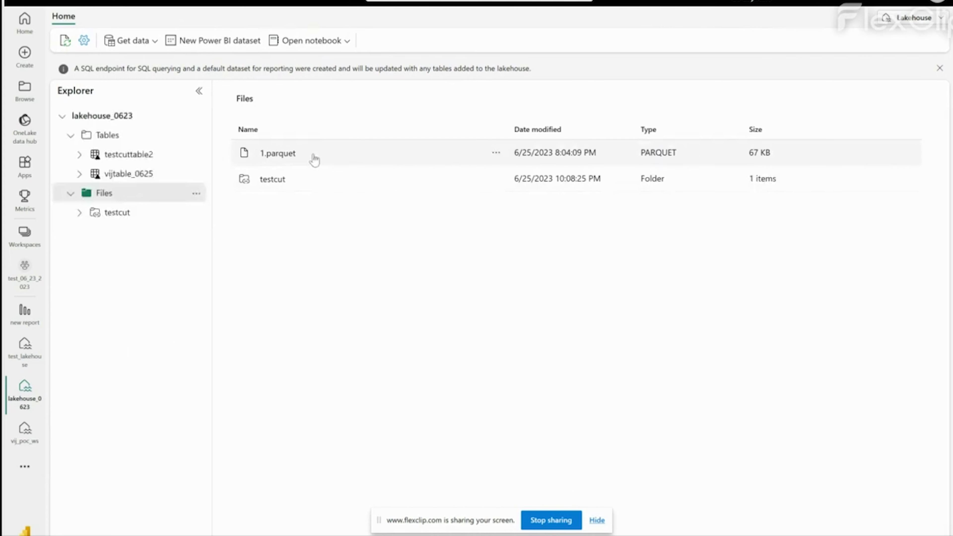
left_click(495, 152)
mouse_move(586, 178)
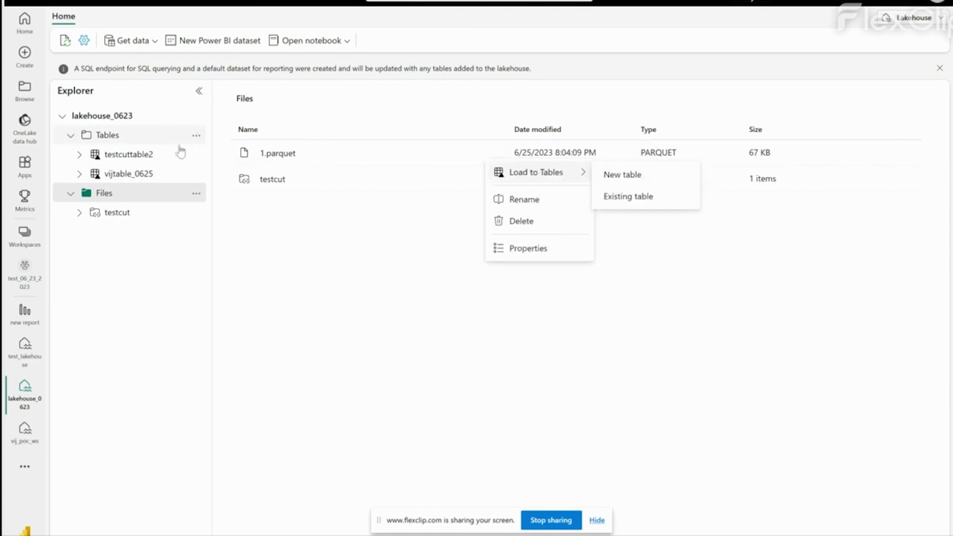
left_click(137, 157)
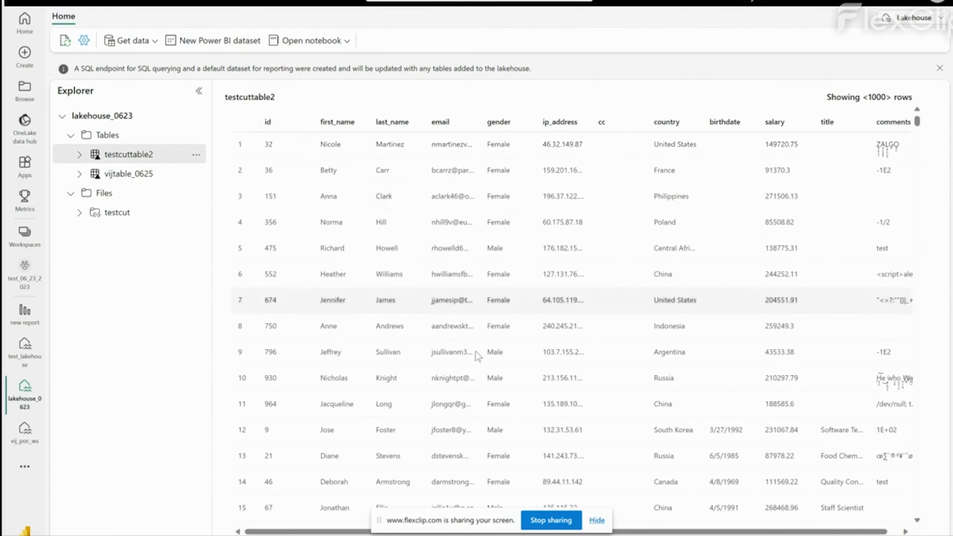
Step: Glance at the Files folder options, then go back to the test_06_23_2023 workspace list
left_click(196, 194)
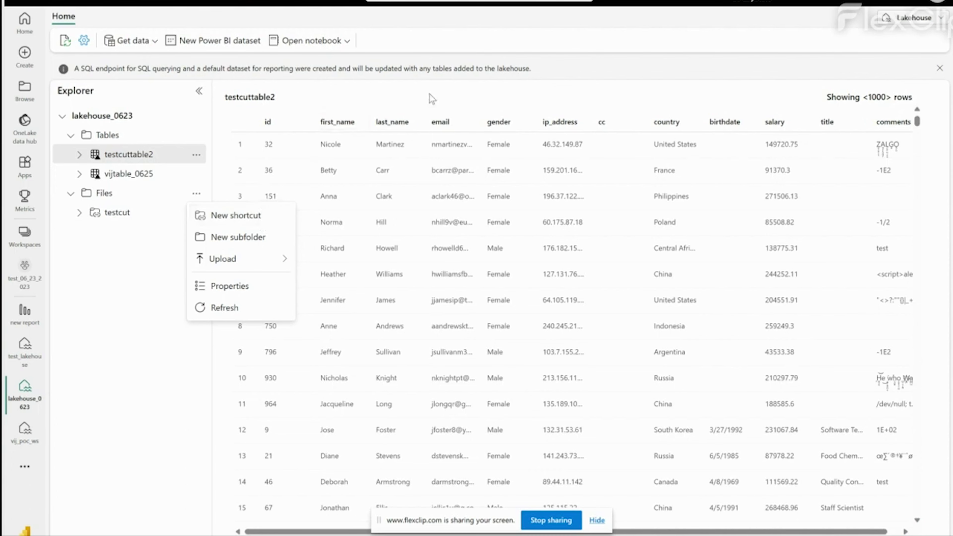
left_click(120, 318)
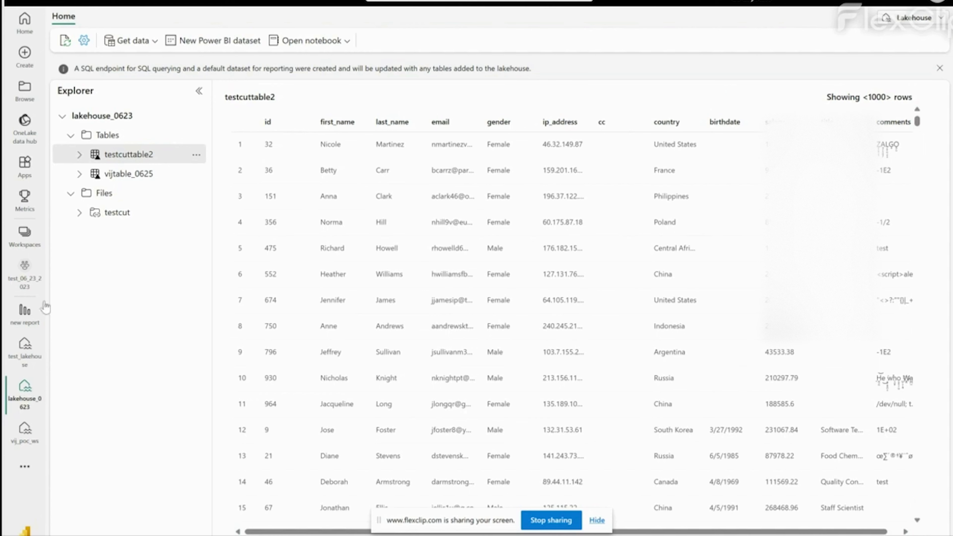
left_click(31, 287)
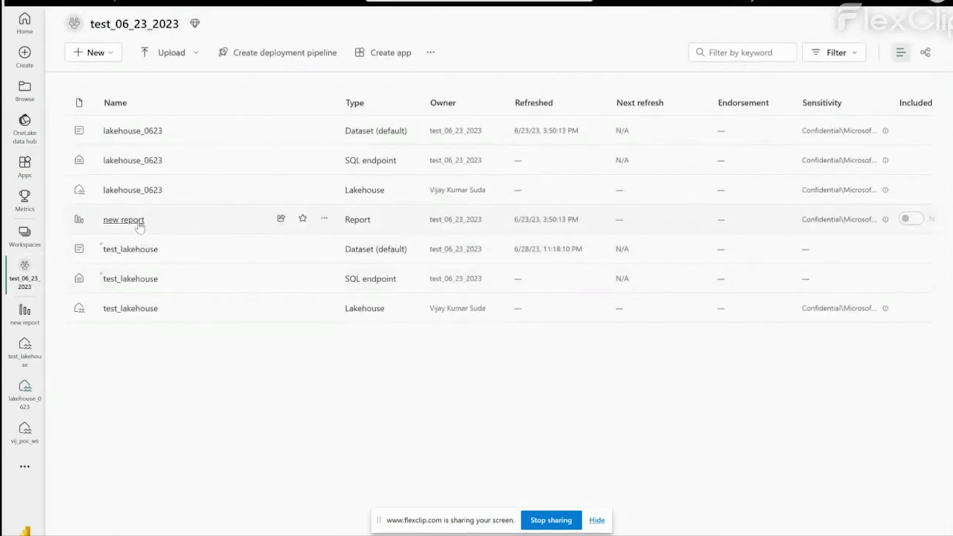
Step: Open the report named 'new report' from the workspace list
left_click(123, 220)
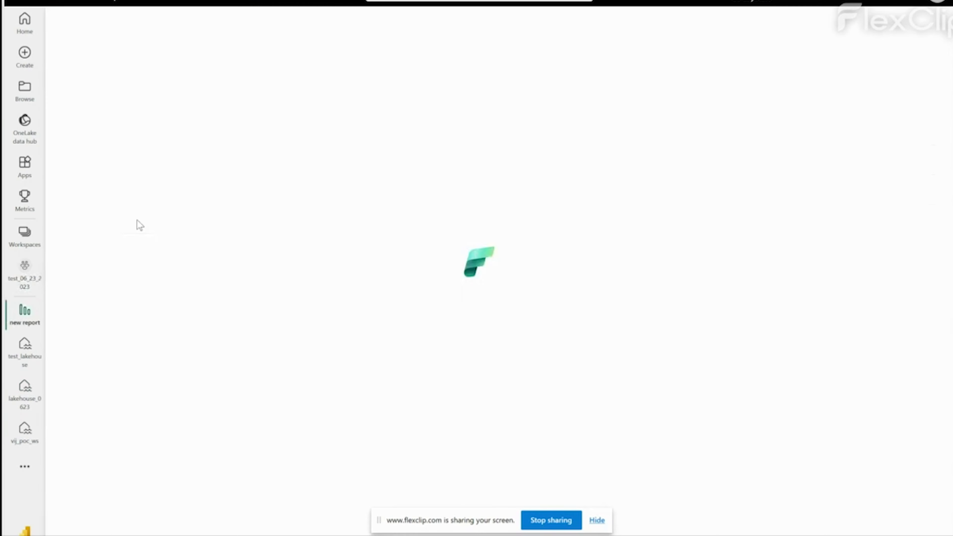